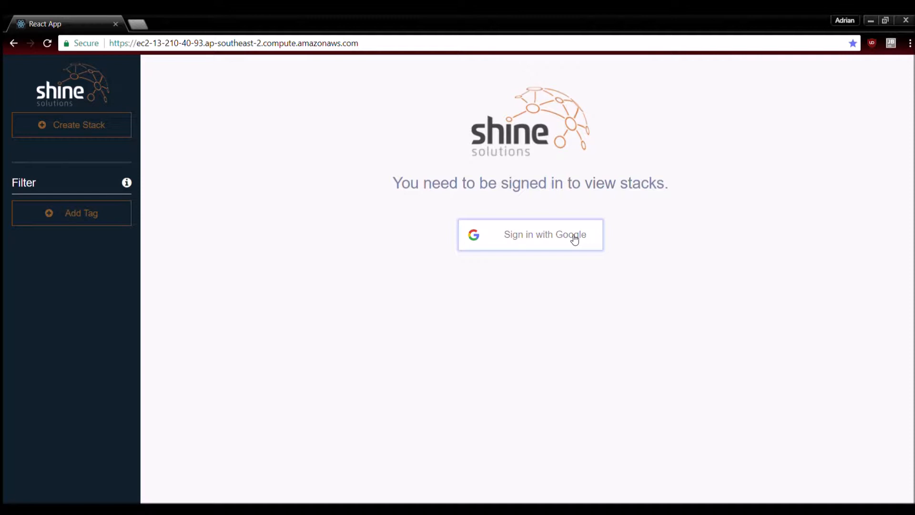
# Sign in with Google and expand the details of the "New accounting website" stack.
pyautogui.click(574, 239)
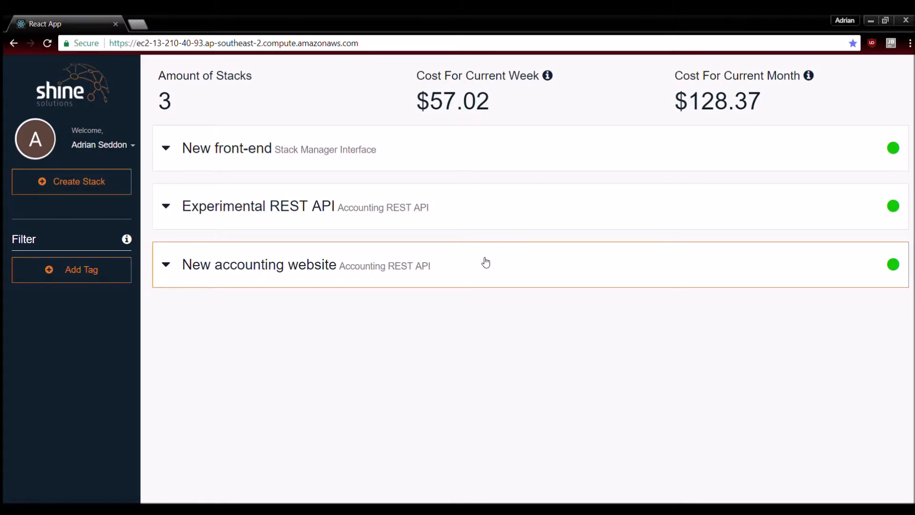
pyautogui.click(488, 253)
pyautogui.scroll(-3, 505, 296)
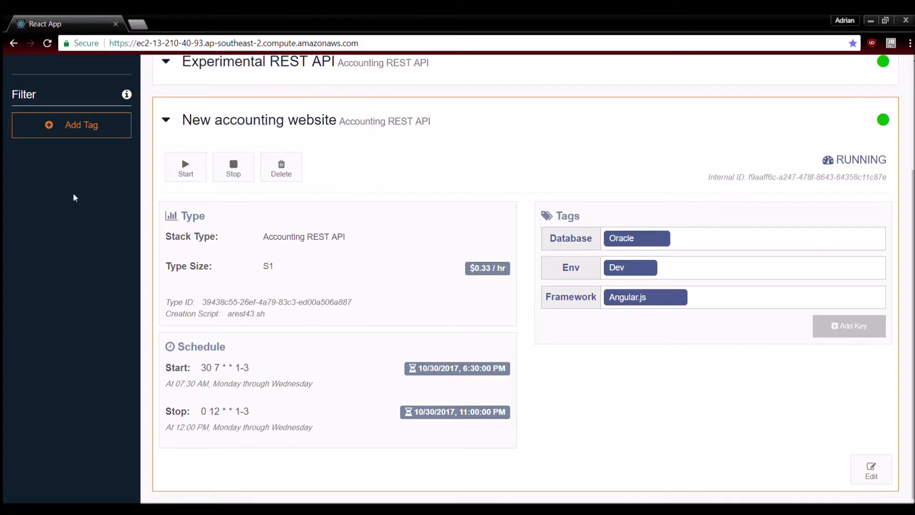
# Stop the "New accounting website" stack and check its status in the expanded details.
pyautogui.click(227, 170)
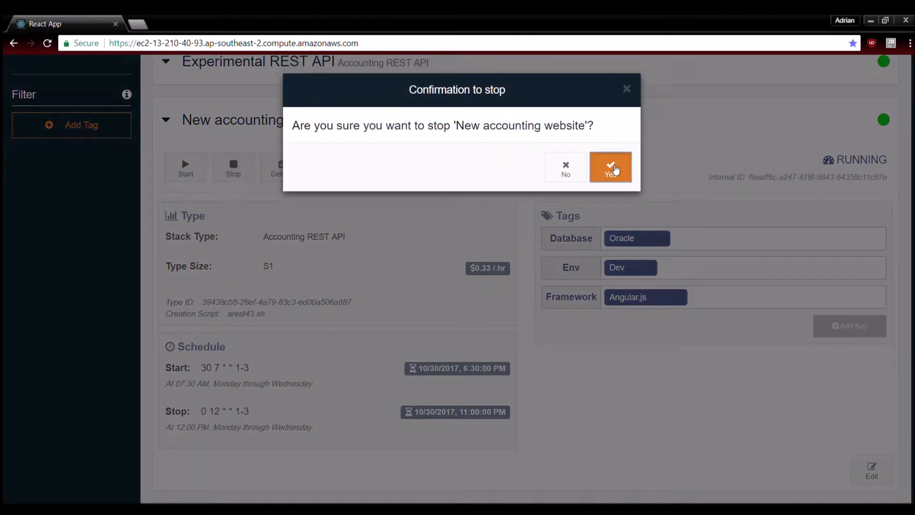
pyautogui.click(611, 160)
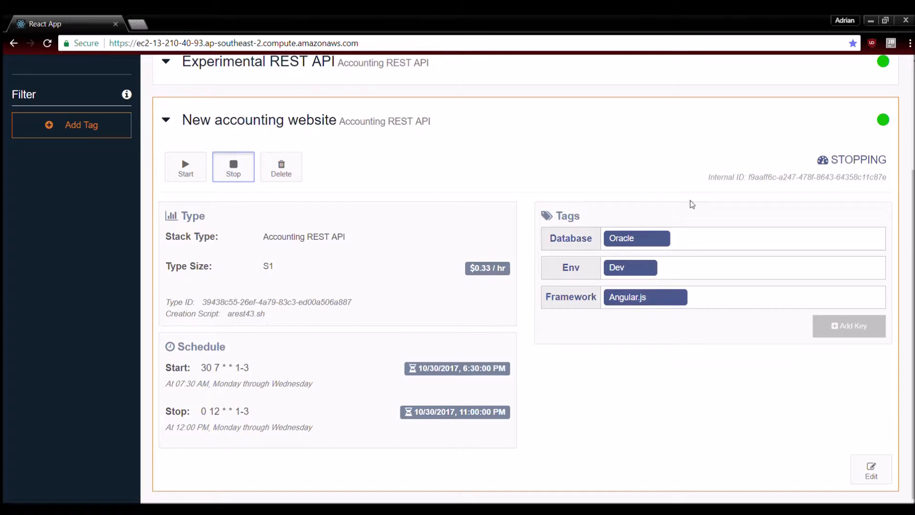
pyautogui.doubleClick(873, 153)
pyautogui.click(695, 132)
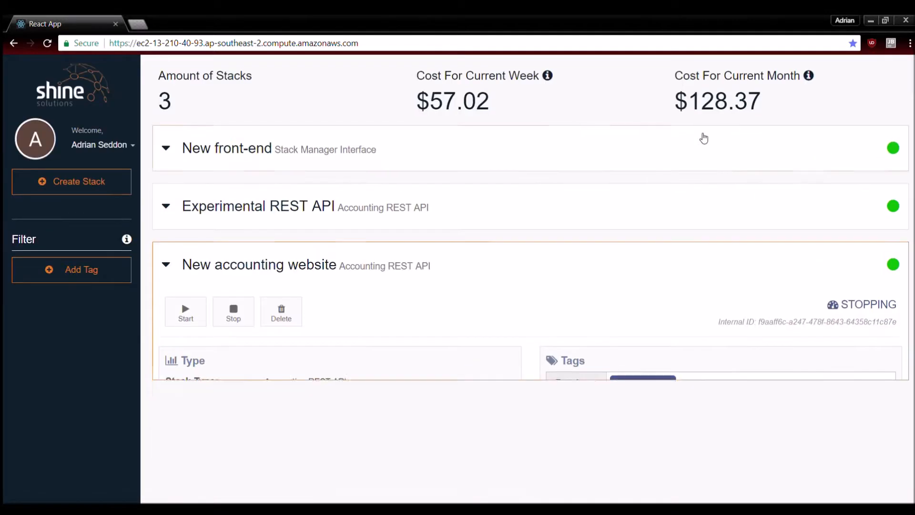
pyautogui.click(676, 281)
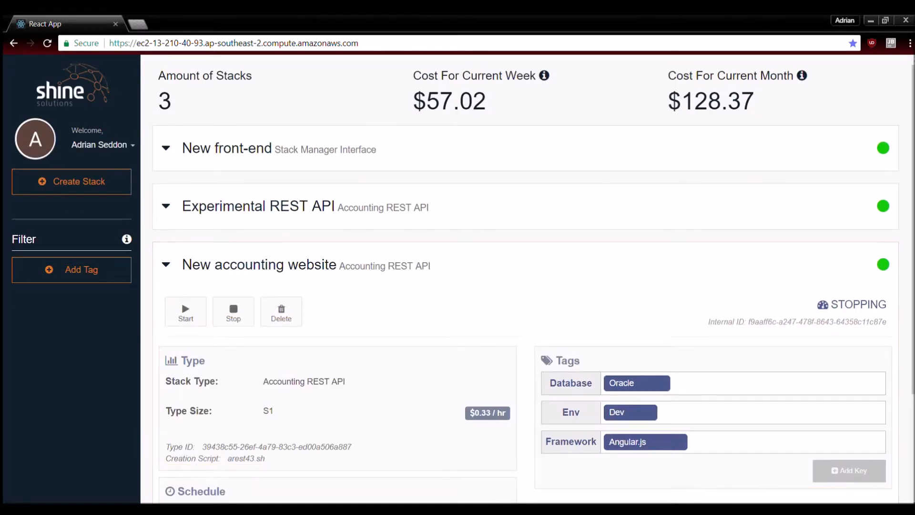
# Set the "New accounting website" stack's start schedule to 30 7 * * 1, save the edit and collapse the stack.
pyautogui.scroll(-1, 658, 259)
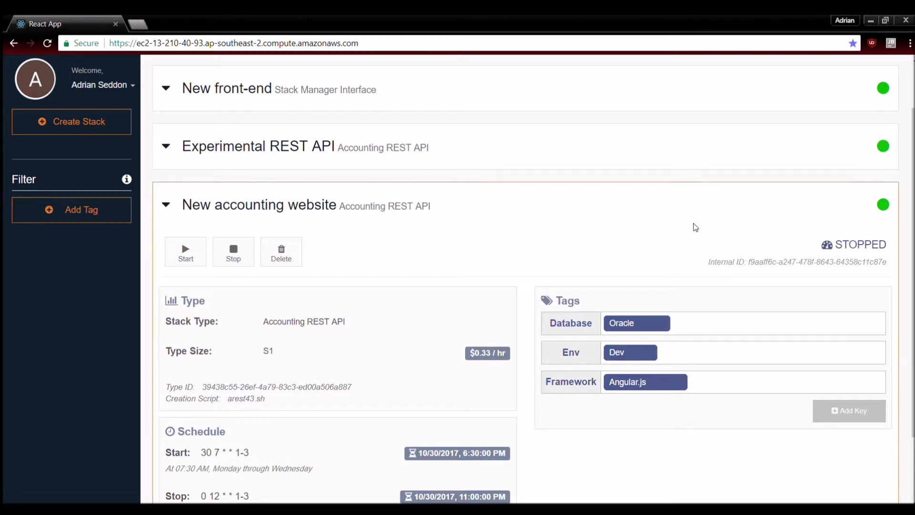
pyautogui.scroll(-2, 692, 227)
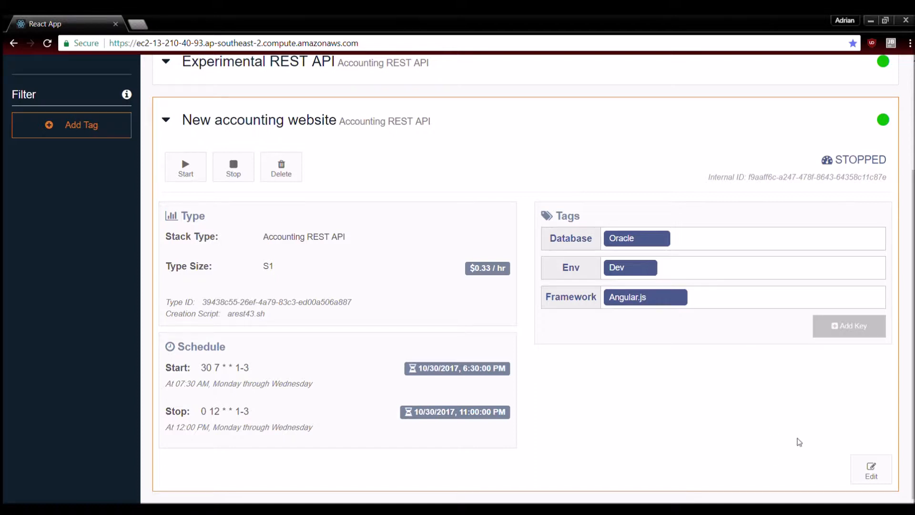
pyautogui.click(872, 465)
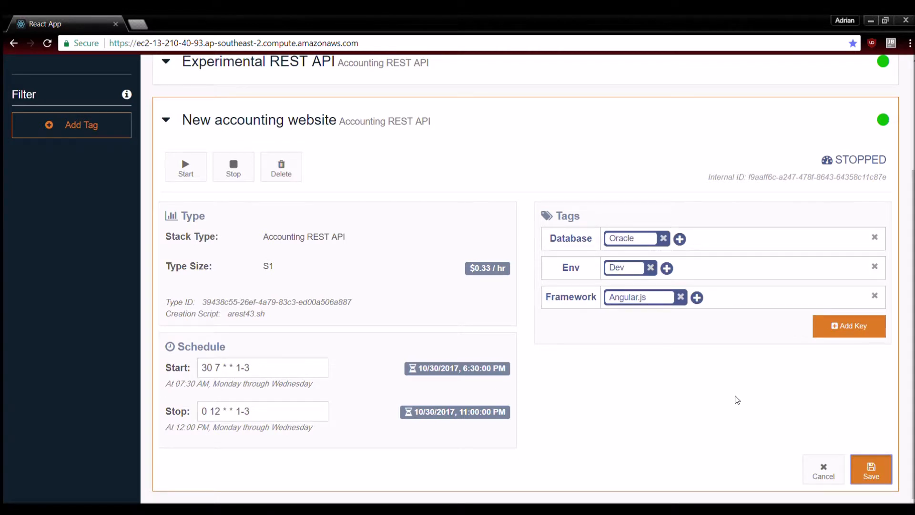
pyautogui.click(258, 368)
pyautogui.click(268, 367)
pyautogui.press('BackSpace')
pyautogui.press('BackSpace')
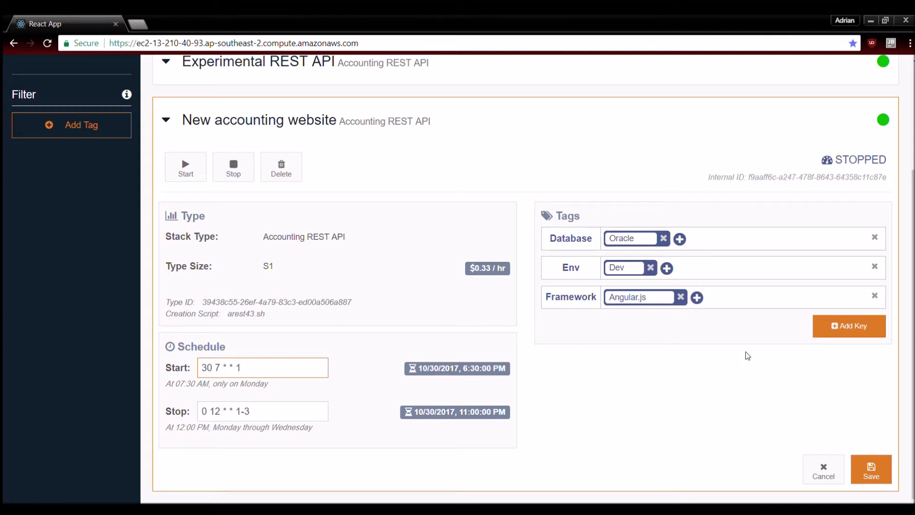
pyautogui.click(870, 470)
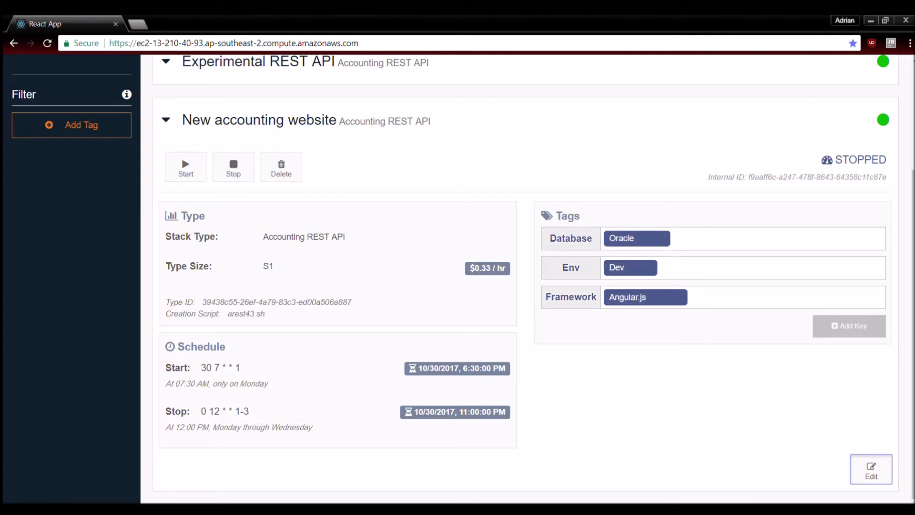
pyautogui.click(428, 125)
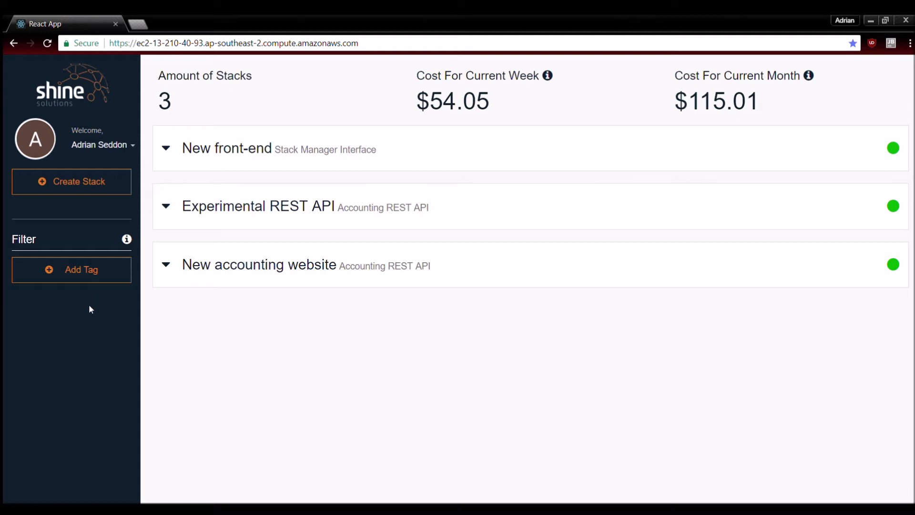
# Filter the stack list by a tag with key "env" and value "dev".
pyautogui.click(91, 282)
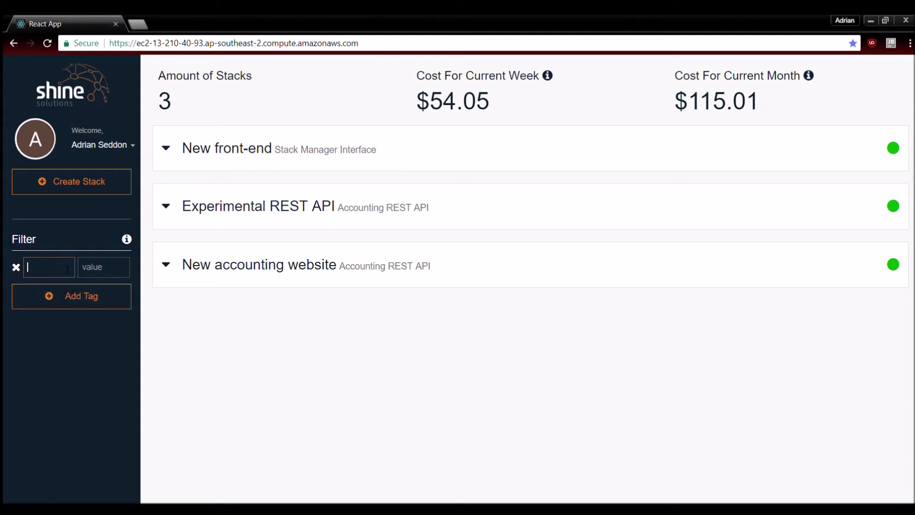
pyautogui.write('env')
pyautogui.click(117, 264)
pyautogui.write('dev')
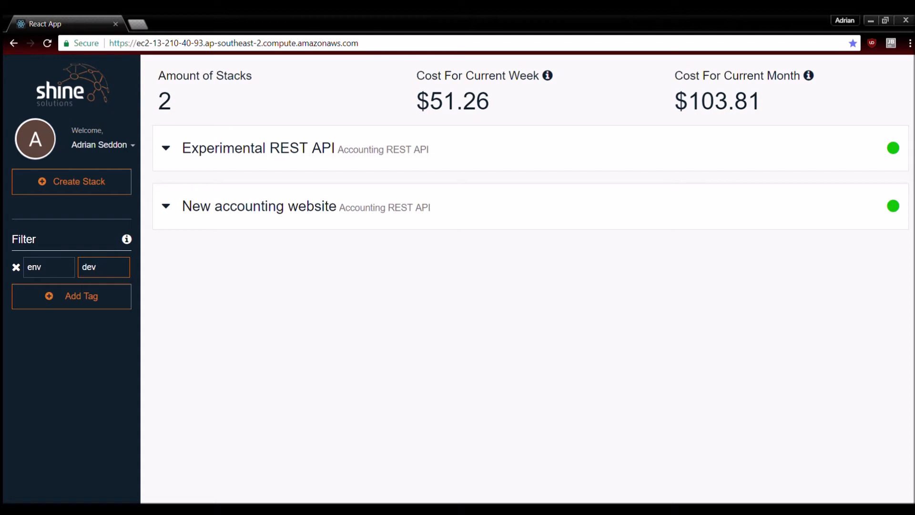
pyautogui.click(477, 298)
# Create a stack named "New stack" with stack type Accounting REST API and type size XL1.
pyautogui.click(102, 172)
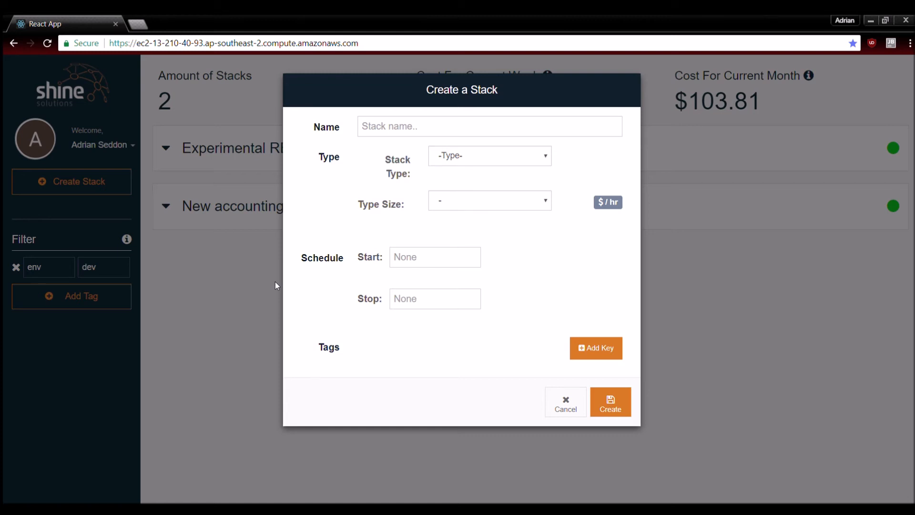
pyautogui.click(415, 125)
pyautogui.write('New stack')
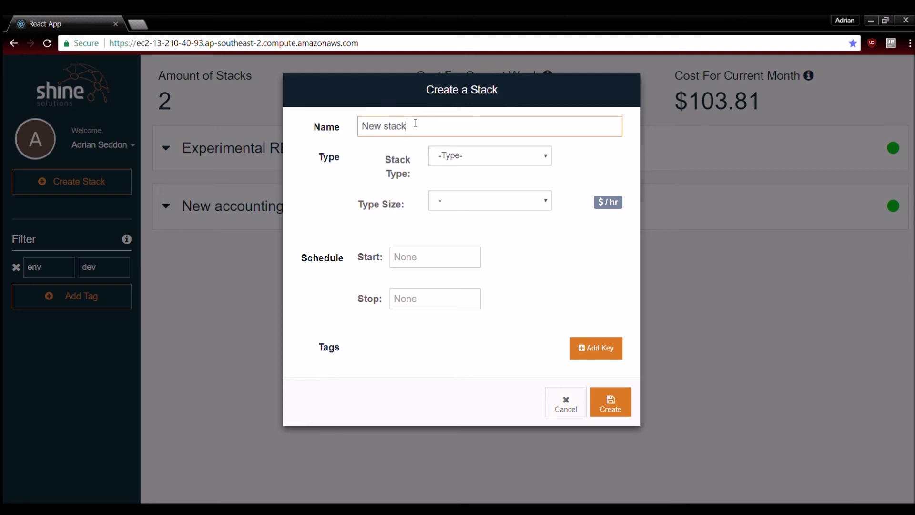
pyautogui.click(500, 151)
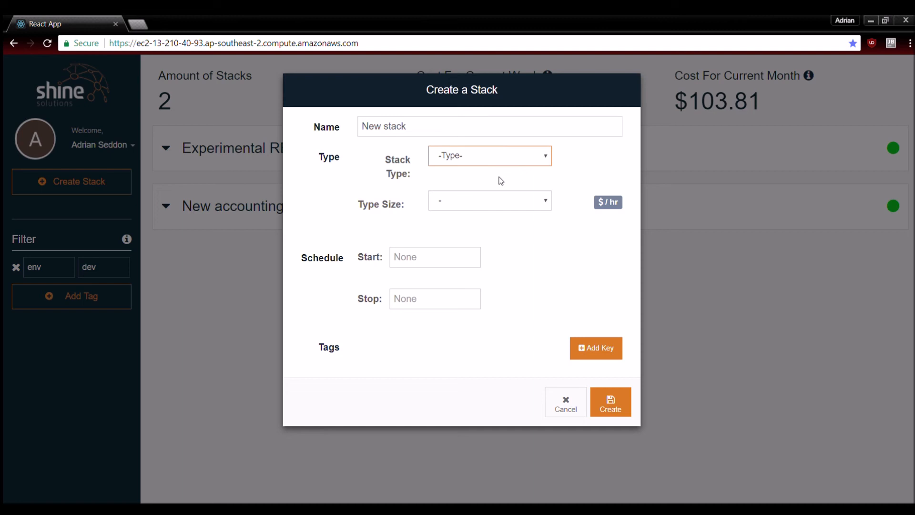
pyautogui.click(492, 189)
pyautogui.click(470, 199)
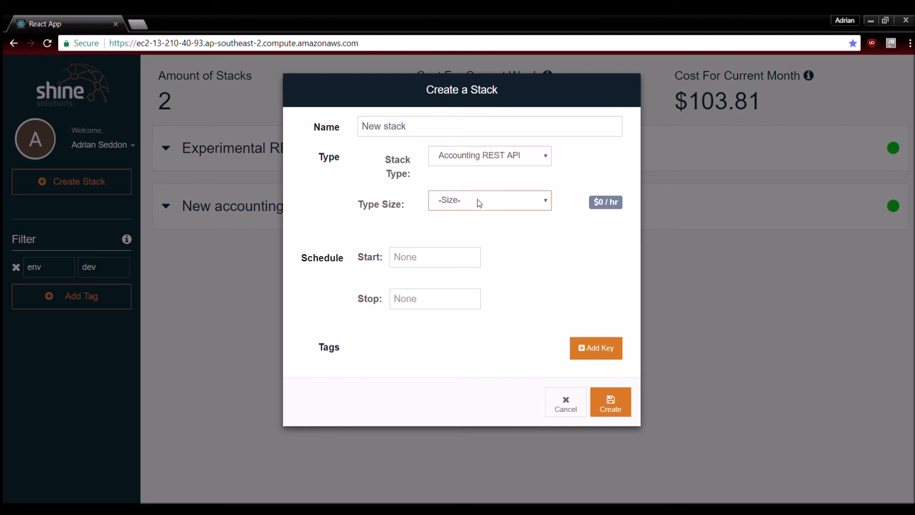
pyautogui.click(461, 254)
pyautogui.doubleClick(598, 202)
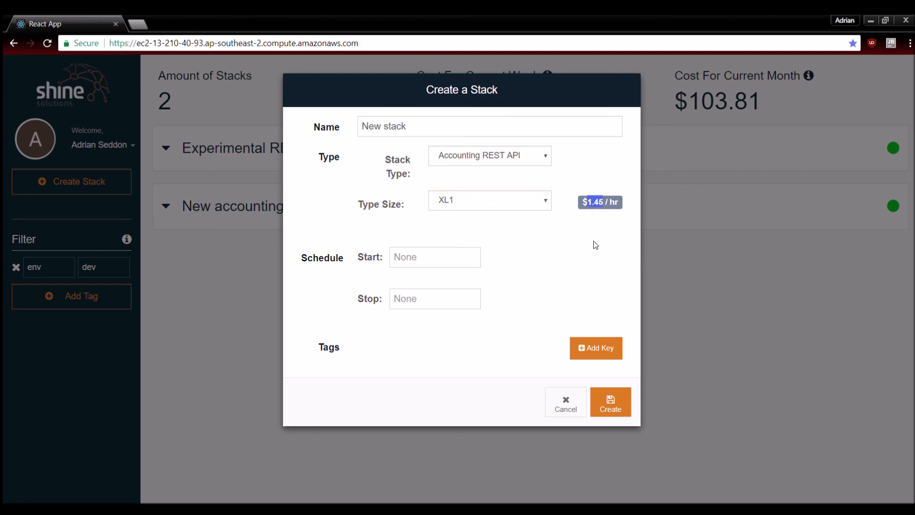
pyautogui.click(609, 403)
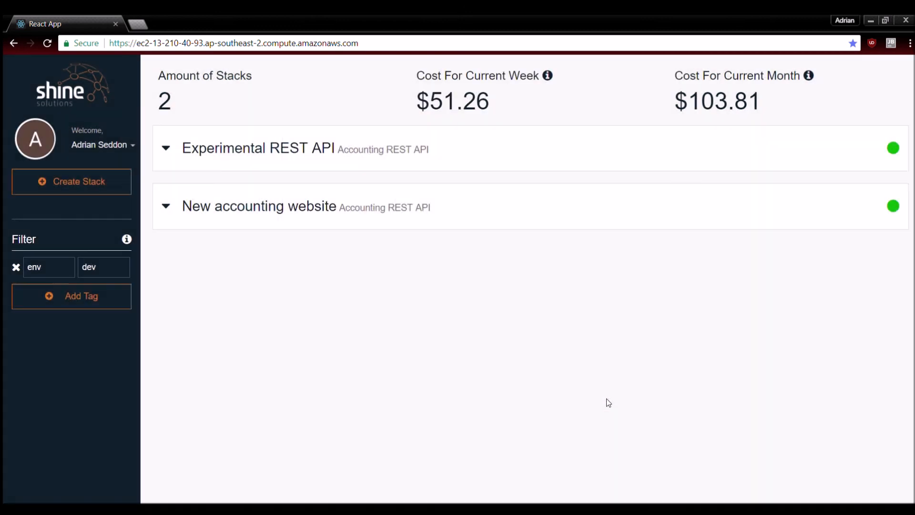
# Remove the env/dev tag filter and expand "New stack" to view its details.
pyautogui.click(16, 267)
pyautogui.click(380, 322)
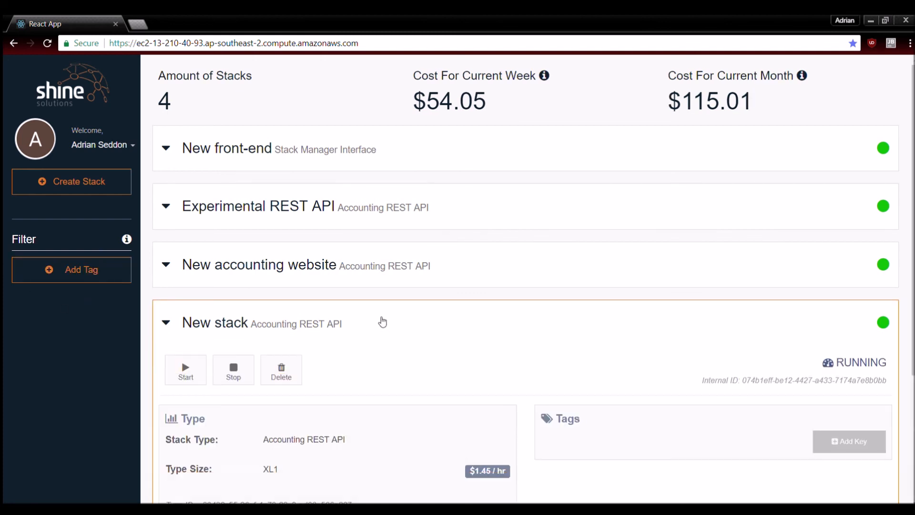
pyautogui.scroll(-3, 381, 321)
pyautogui.scroll(-1, 384, 322)
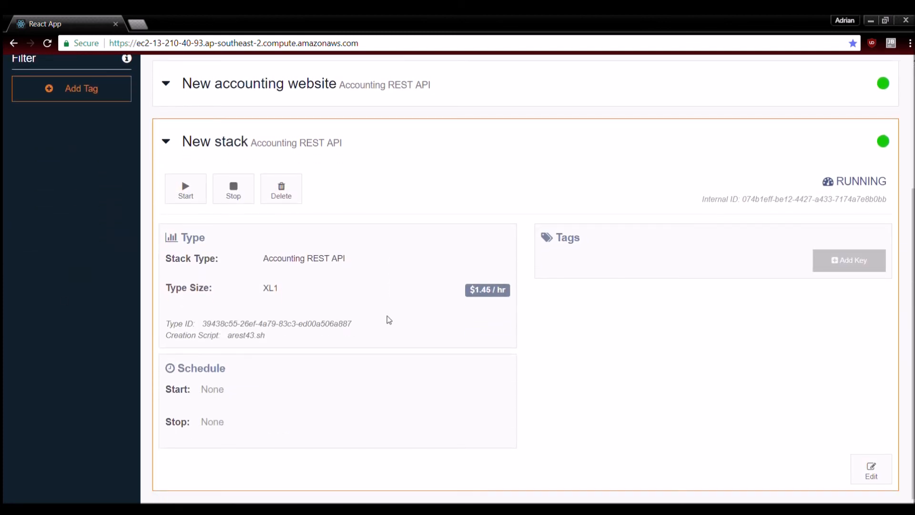